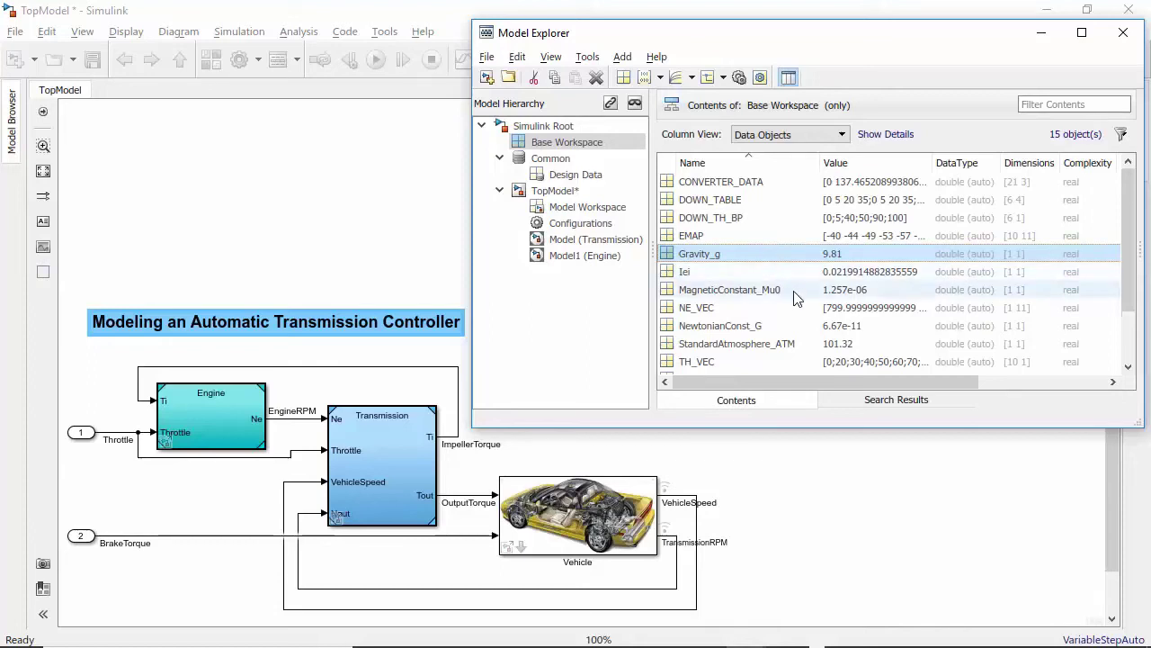
# Step: Select MagneticConstant_Mu0, NewtonianConst_G and StandardAtmosphere_ATM with Gravity_g, and drag all four into Common's Design Data
pyautogui.keyDown('ctrl'); pyautogui.click(797, 290); pyautogui.keyUp('ctrl')
pyautogui.keyDown('ctrl'); pyautogui.click(800, 326); pyautogui.keyUp('ctrl')
pyautogui.keyDown('ctrl'); pyautogui.click(804, 338); pyautogui.keyUp('ctrl')
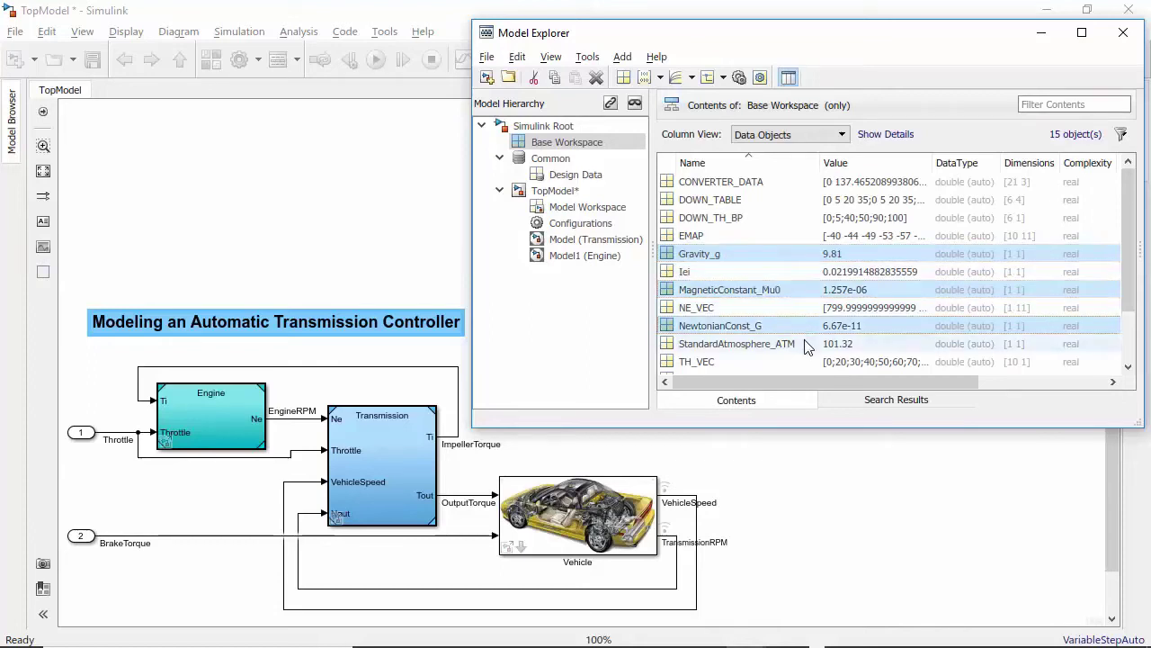
pyautogui.moveTo(807, 333); pyautogui.dragTo(618, 185)
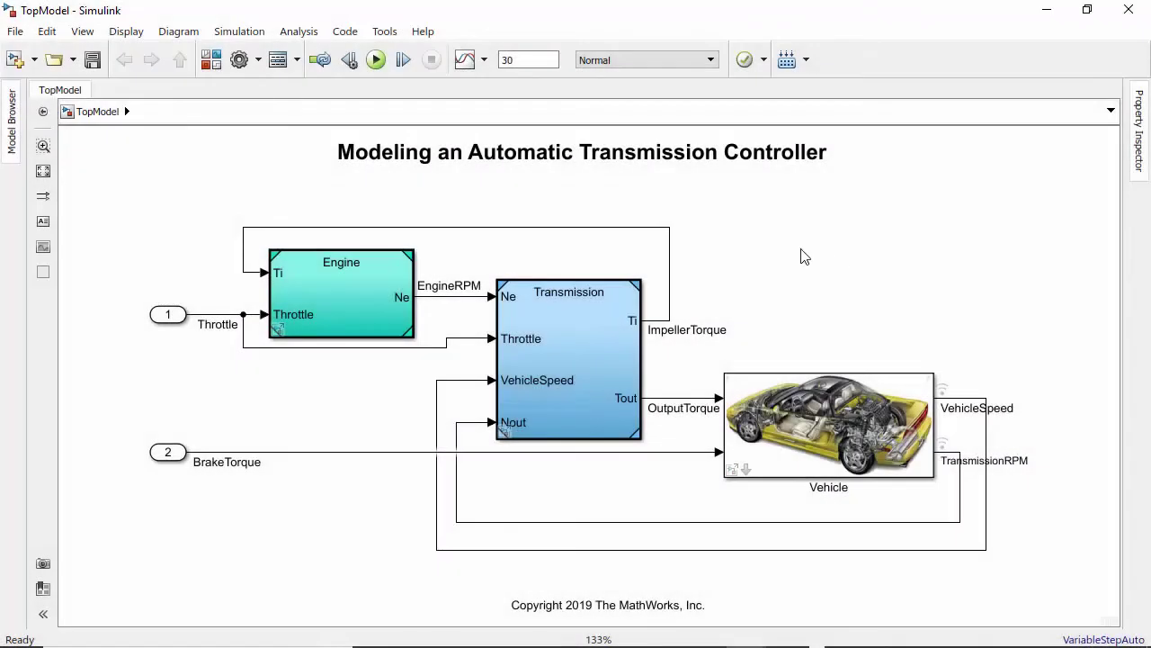
# Step: From the Data settings in TopModel's Model Properties, create a new data dictionary named System.sldd
pyautogui.click(258, 59)
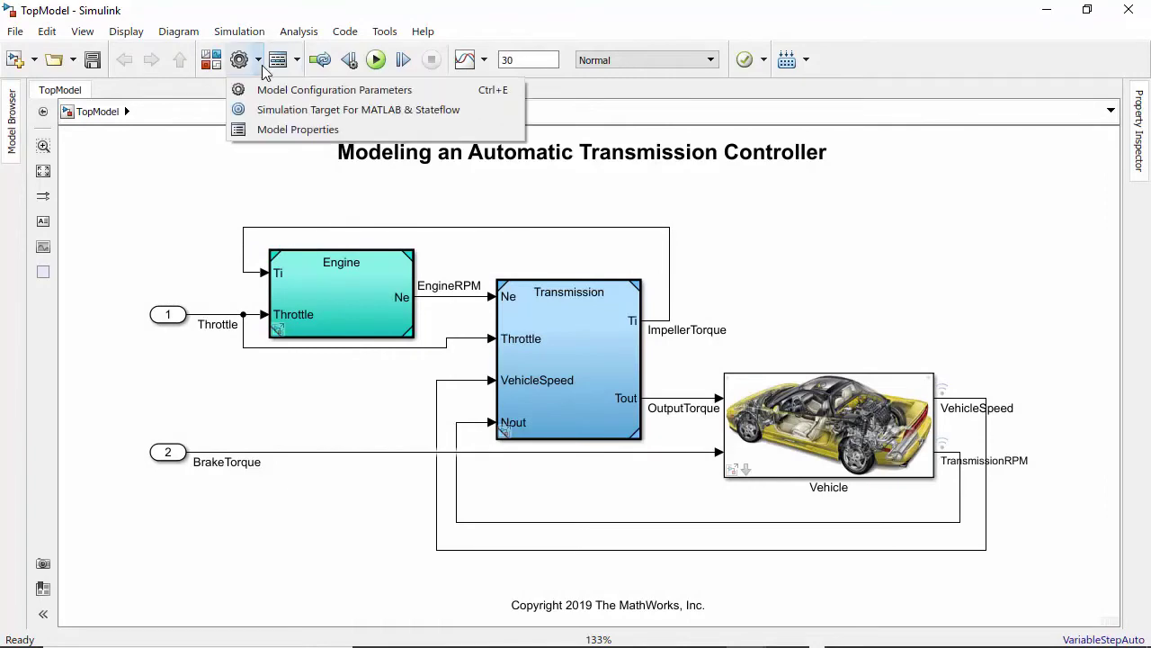
pyautogui.click(279, 135)
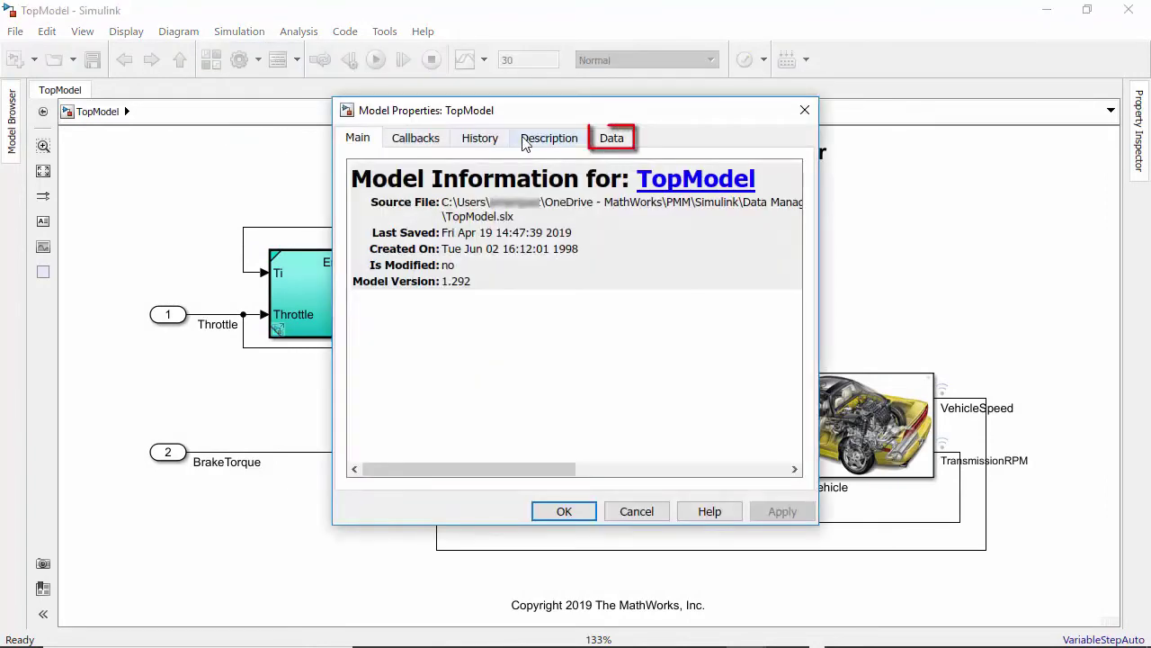
pyautogui.click(617, 137)
pyautogui.click(464, 218)
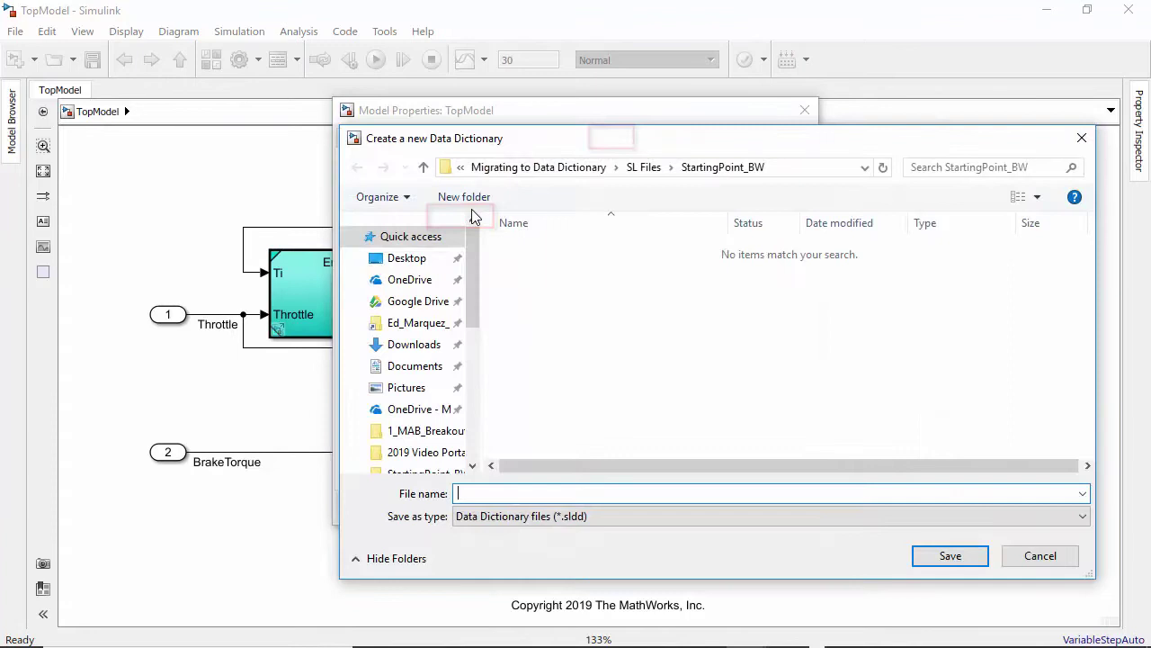
pyautogui.write('System')
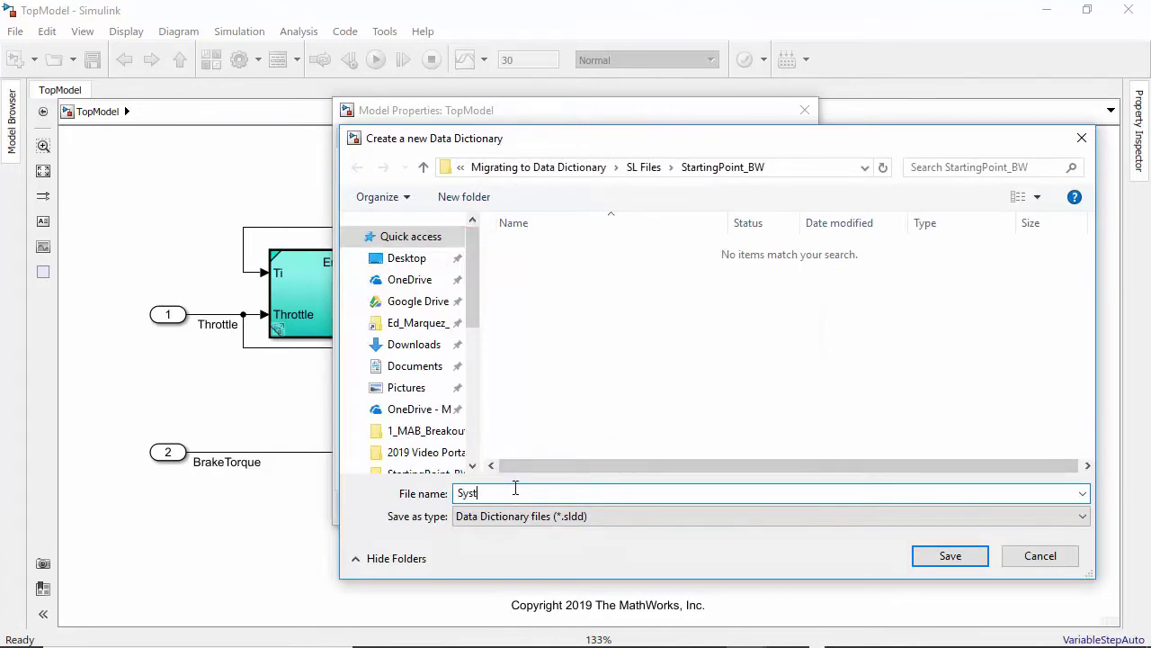
pyautogui.click(953, 556)
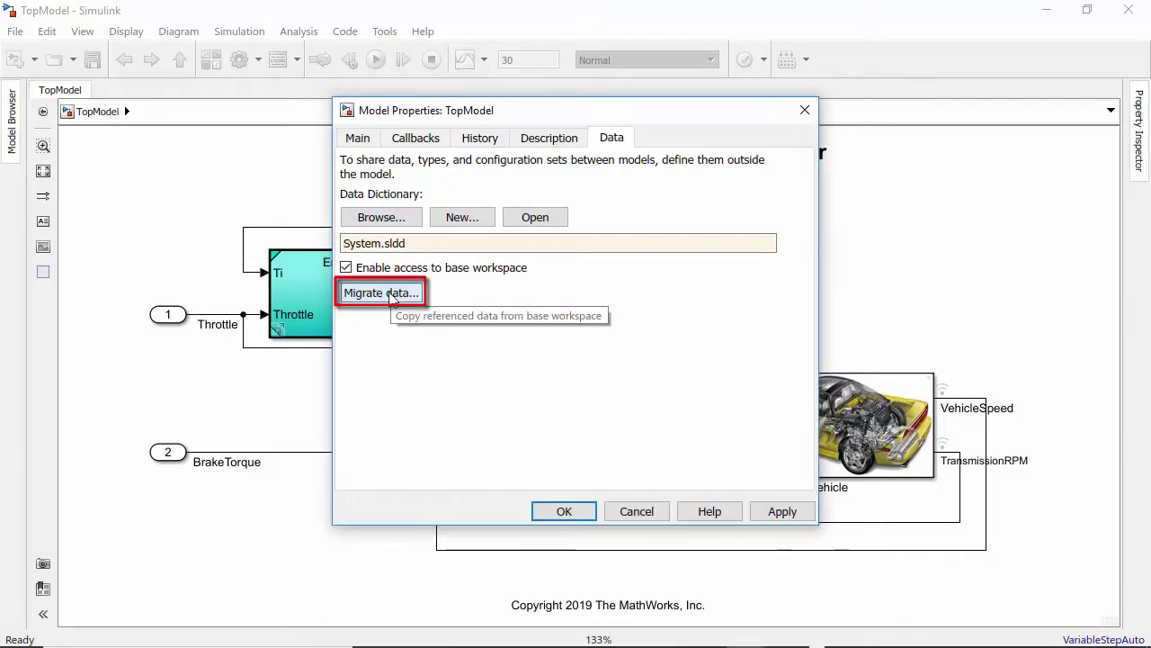
# Step: Migrate base-workspace data into System.sldd, applying it to all referenced models, then confirm the properties
pyautogui.click(391, 297)
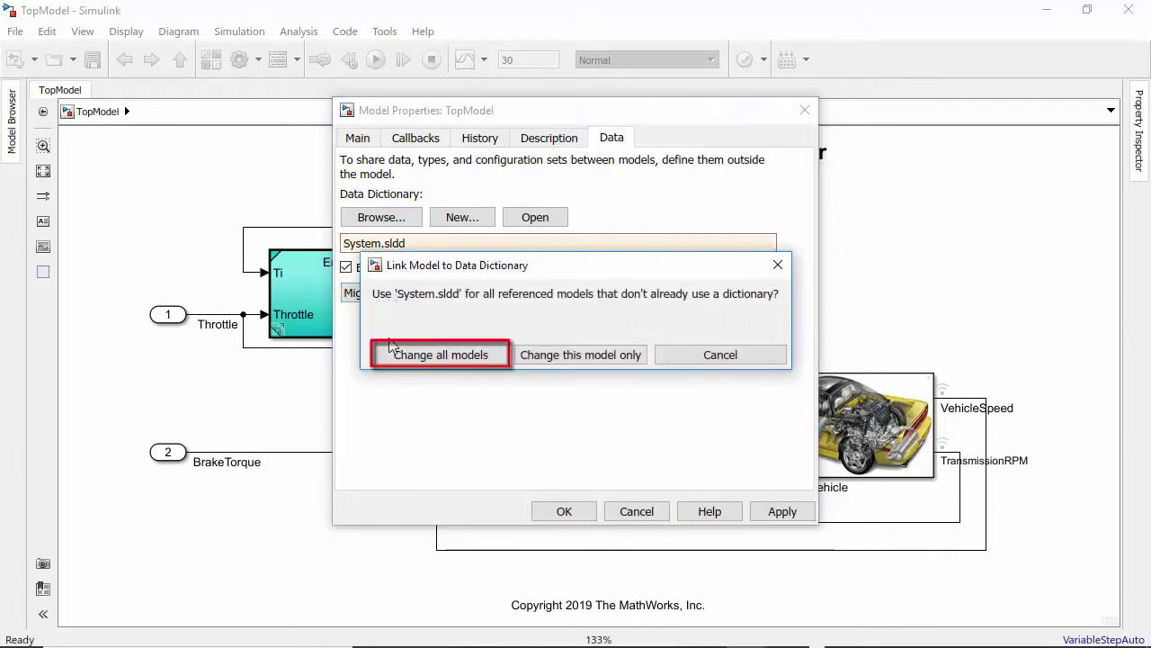
pyautogui.click(390, 358)
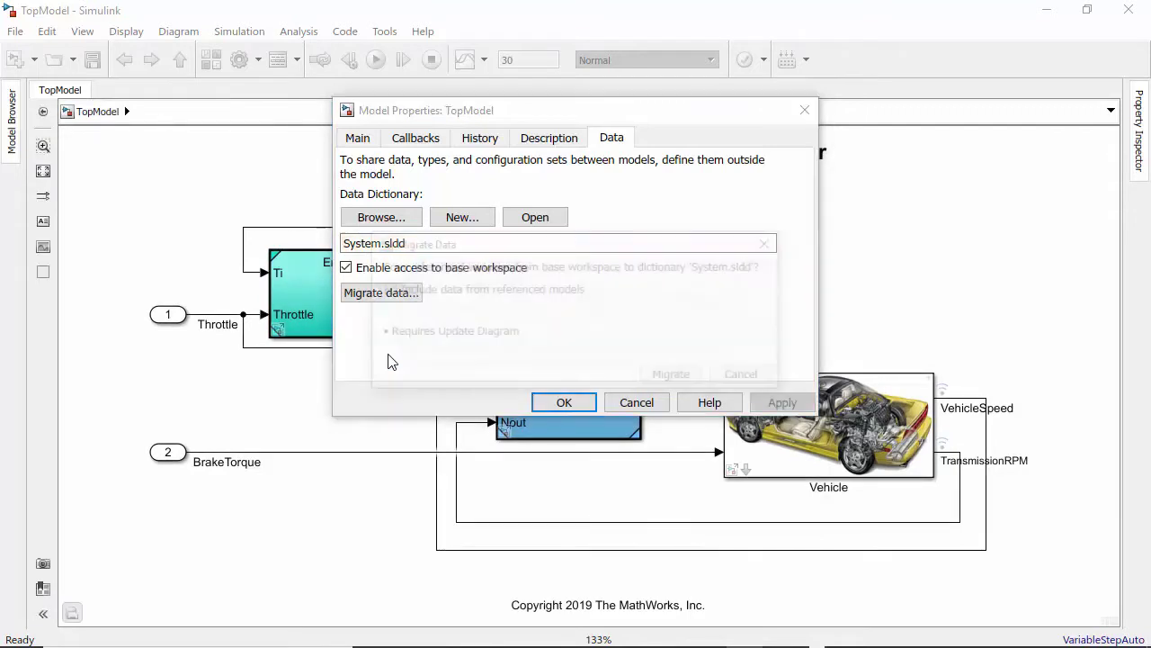
pyautogui.click(699, 381)
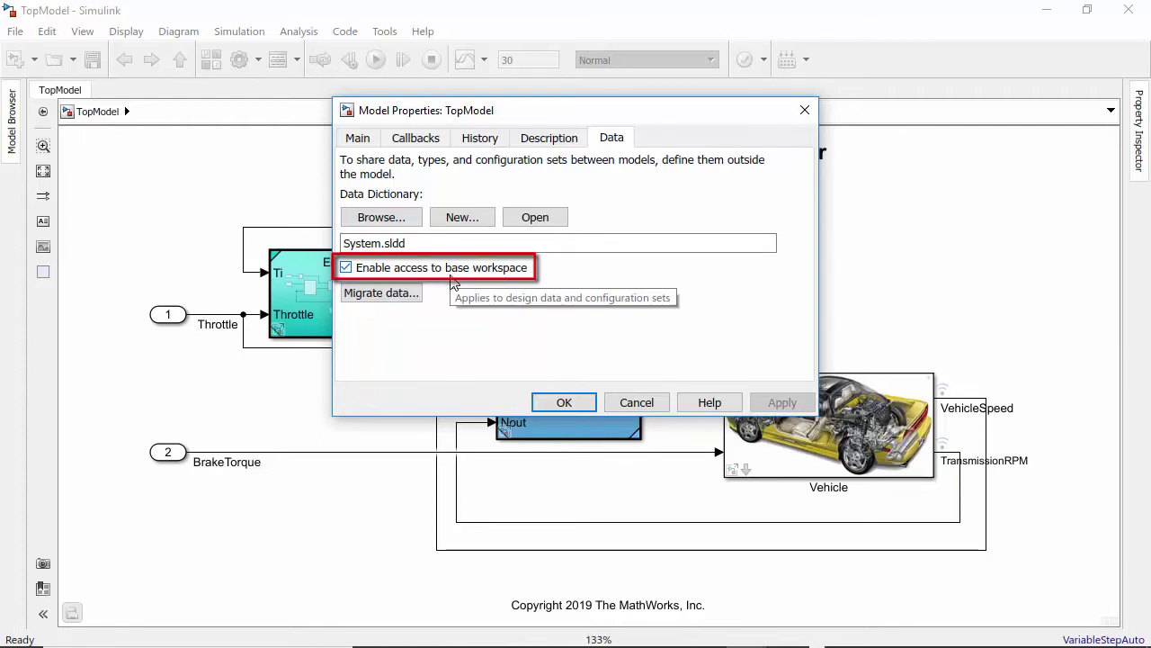
pyautogui.click(578, 401)
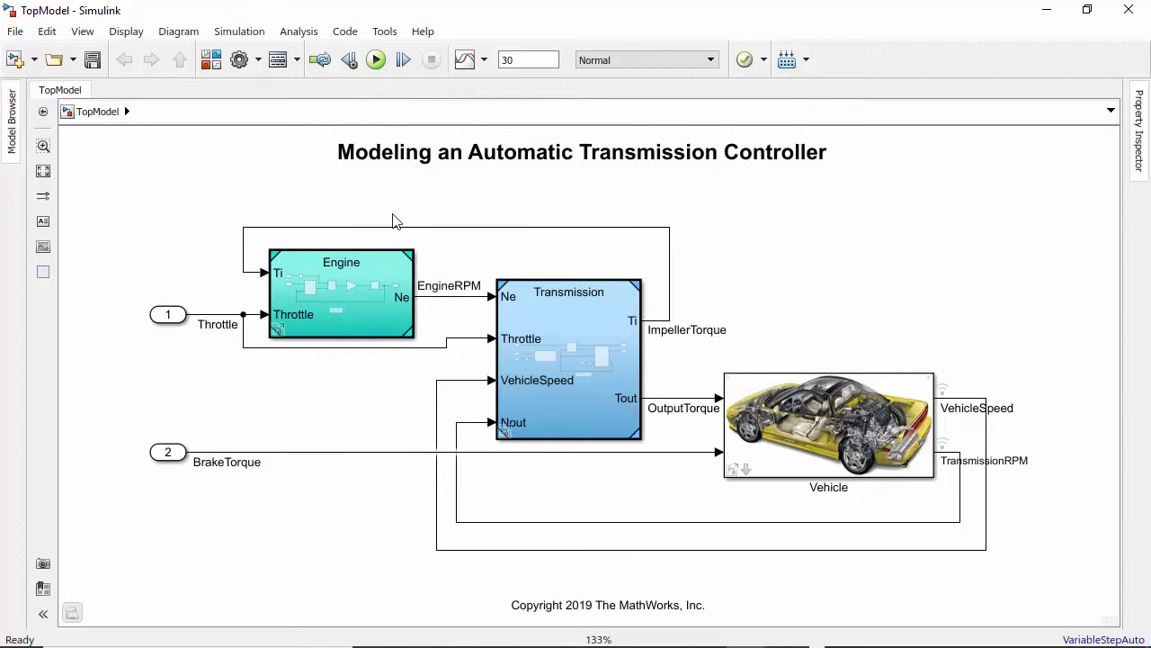
# Step: Delete 'load data.mat' from TopModel's PreLoadFcn callback and confirm with OK
pyautogui.click(257, 61)
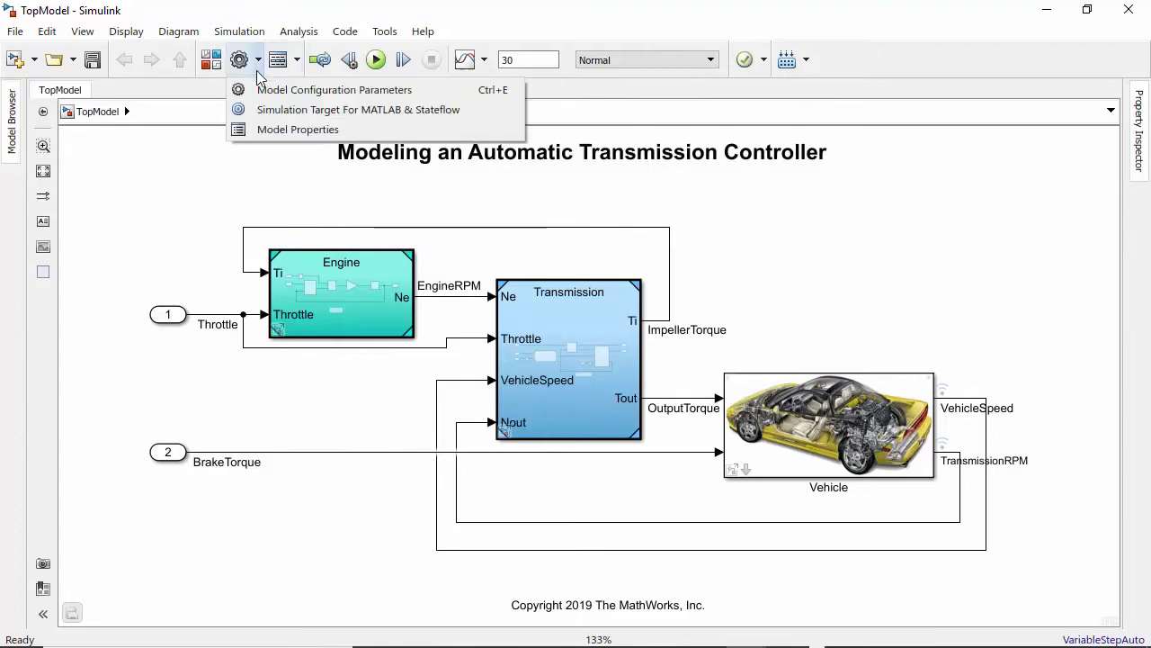
pyautogui.click(264, 132)
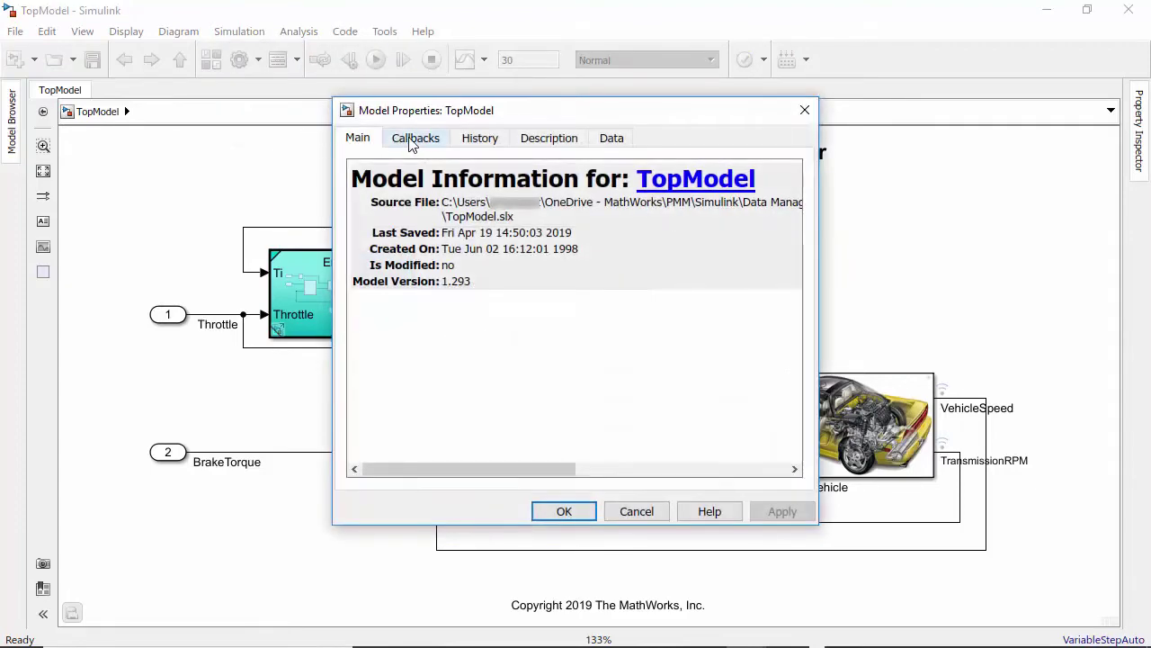
pyautogui.click(437, 142)
pyautogui.click(423, 181)
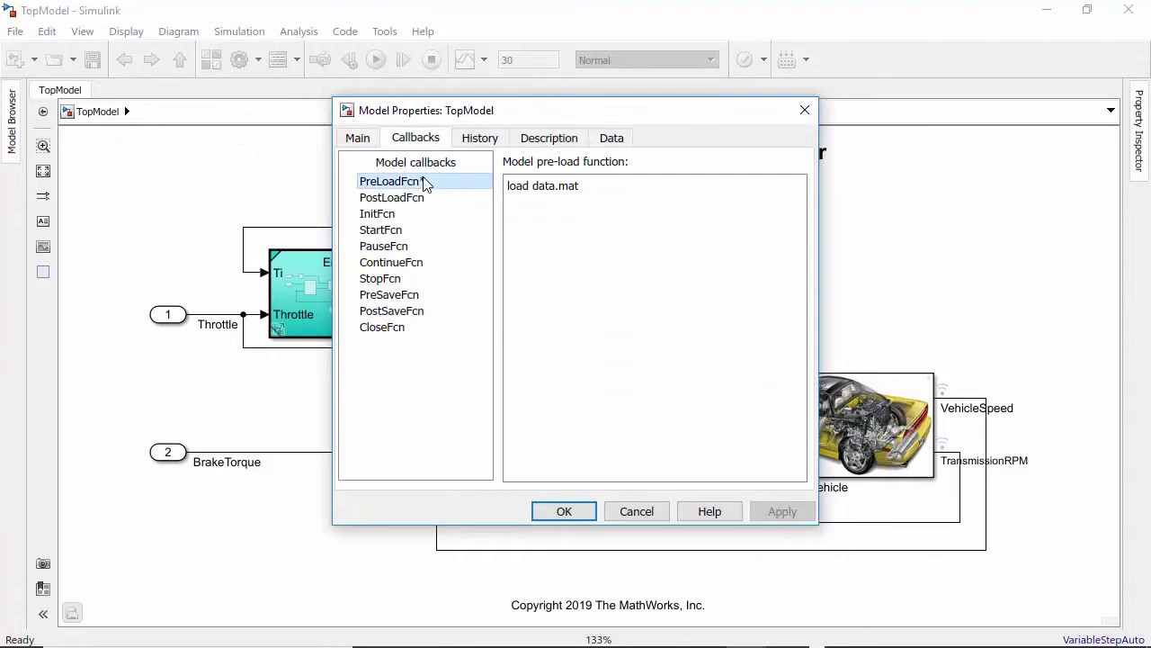
pyautogui.click(610, 190)
pyautogui.moveTo(610, 190); pyautogui.dragTo(502, 187)
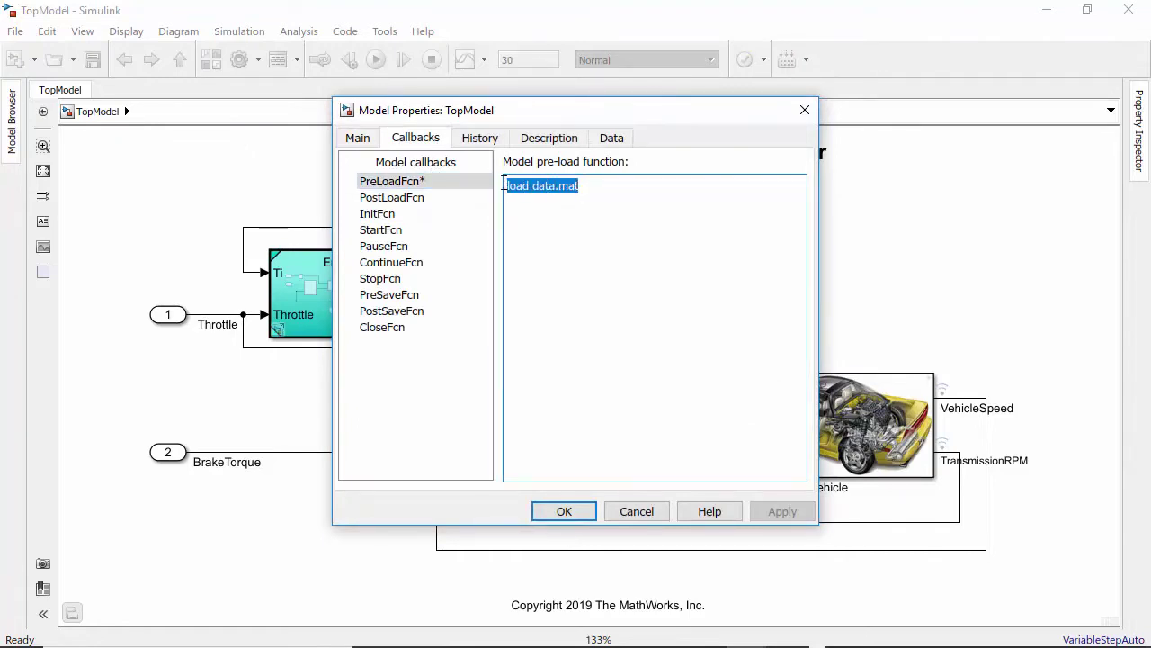
pyautogui.press('BackSpace')
pyautogui.click(564, 509)
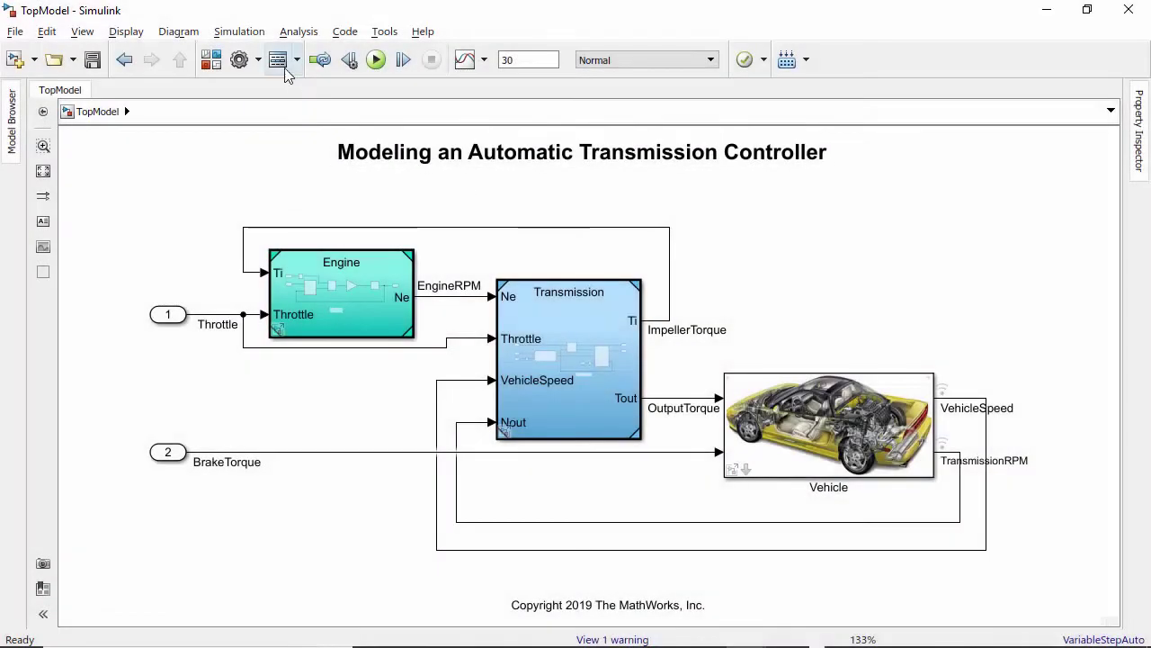
# Step: In Model Explorer, create a new data dictionary named Common.sldd
pyautogui.click(285, 70)
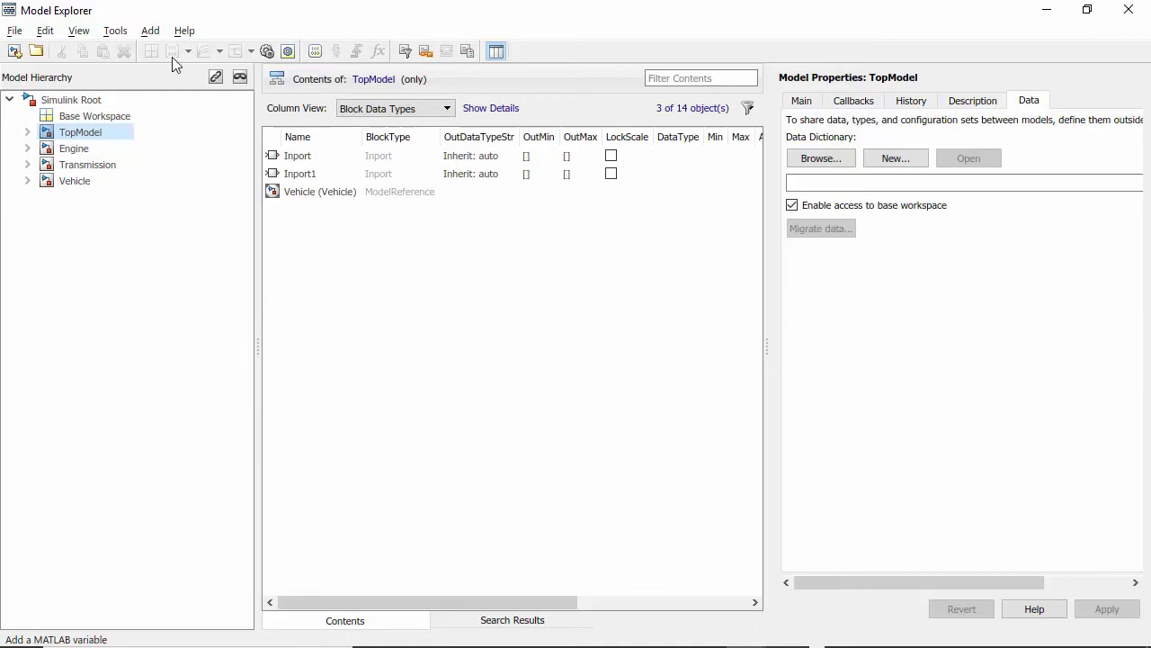
pyautogui.click(16, 33)
pyautogui.moveTo(38, 52)
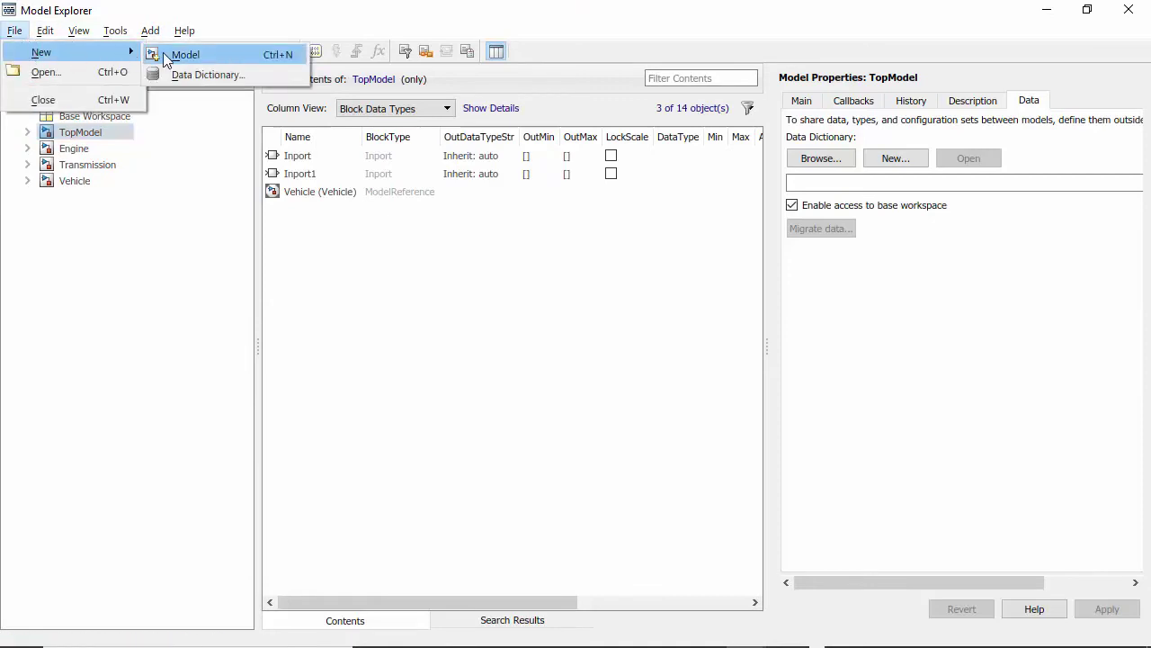
pyautogui.click(213, 76)
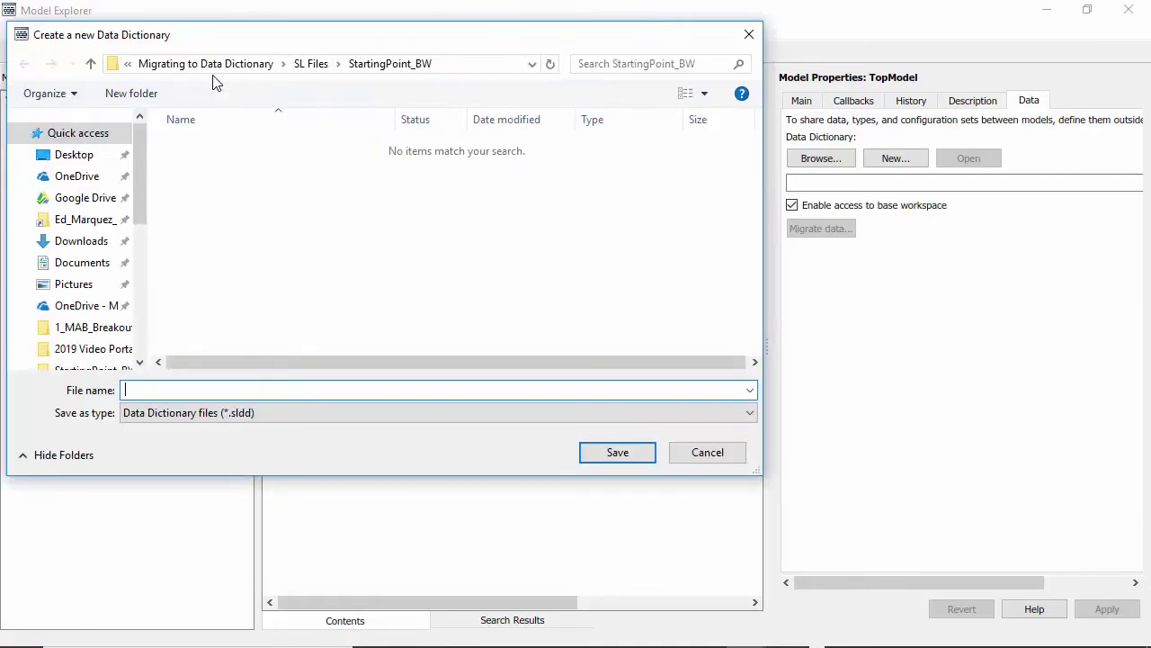
pyautogui.write('Common')
pyautogui.press('Return')
# Step: Select Gravity_g, MagneticConstant_Mu0, NewtonianConst_G and StandardAtmosphere_ATM in Base Workspace and drag them into Common's Design Data
pyautogui.click(117, 117)
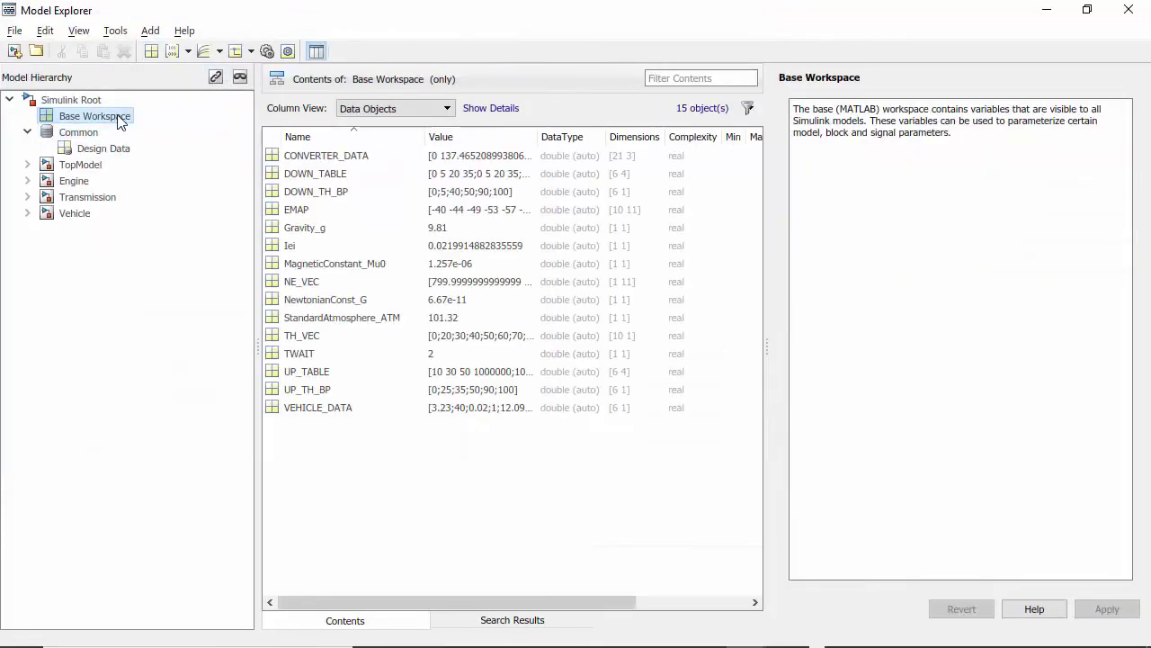
pyautogui.click(355, 228)
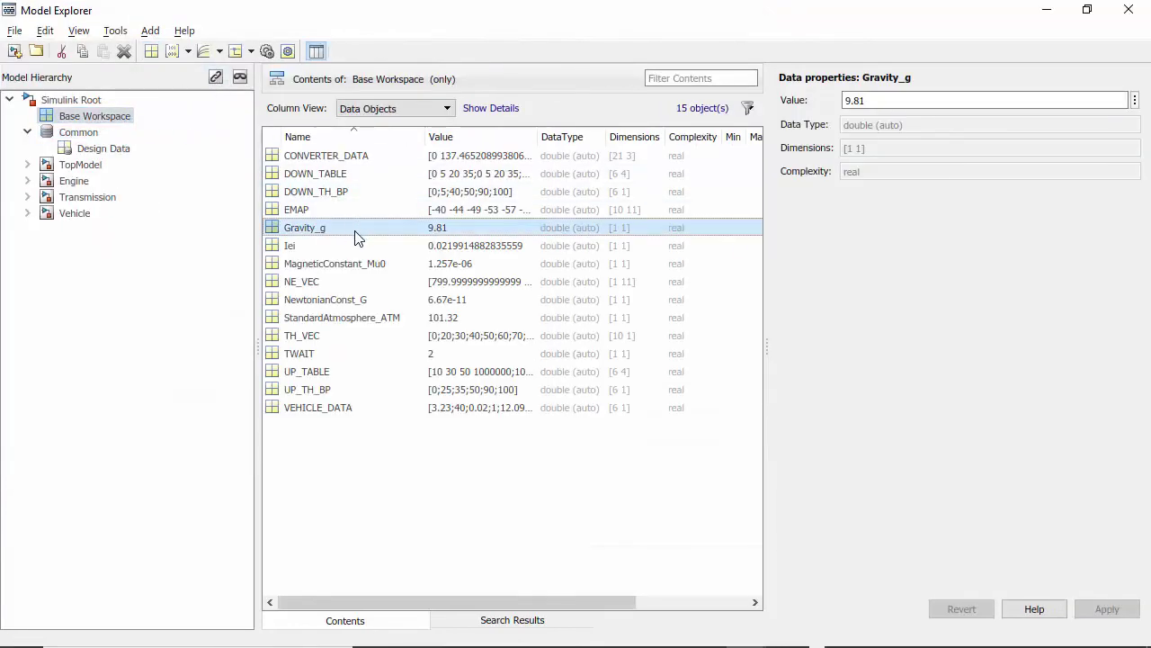
pyautogui.keyDown('ctrl'); pyautogui.click(385, 300); pyautogui.keyUp('ctrl')
pyautogui.keyDown('ctrl'); pyautogui.click(403, 318); pyautogui.keyUp('ctrl')
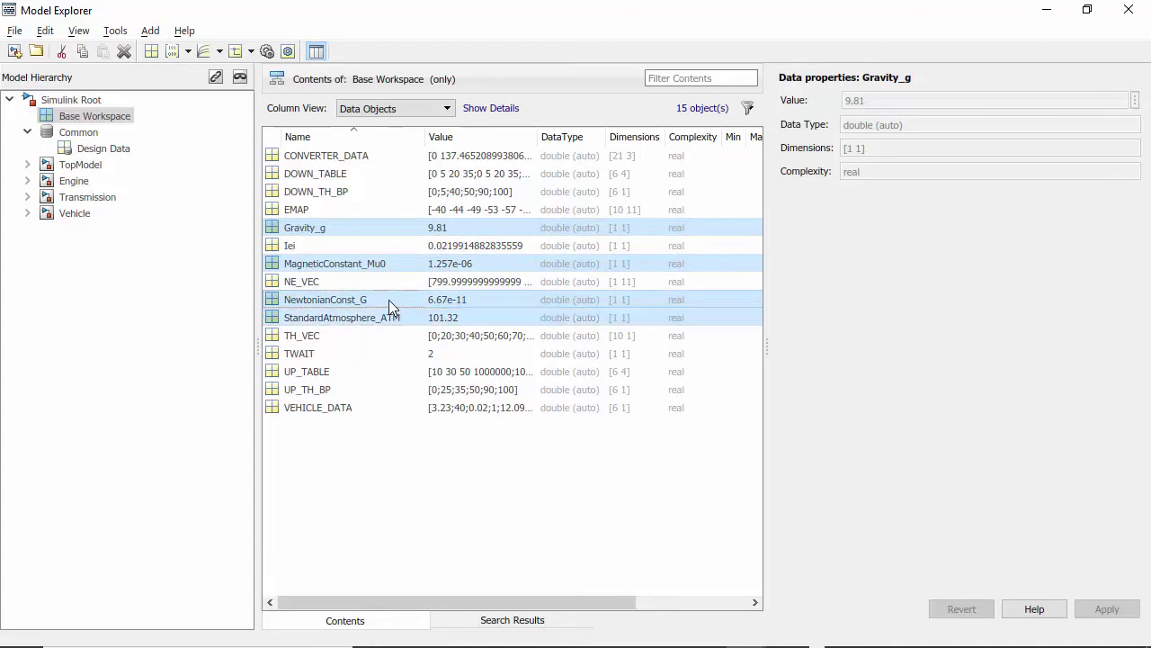
pyautogui.moveTo(388, 300); pyautogui.dragTo(121, 151)
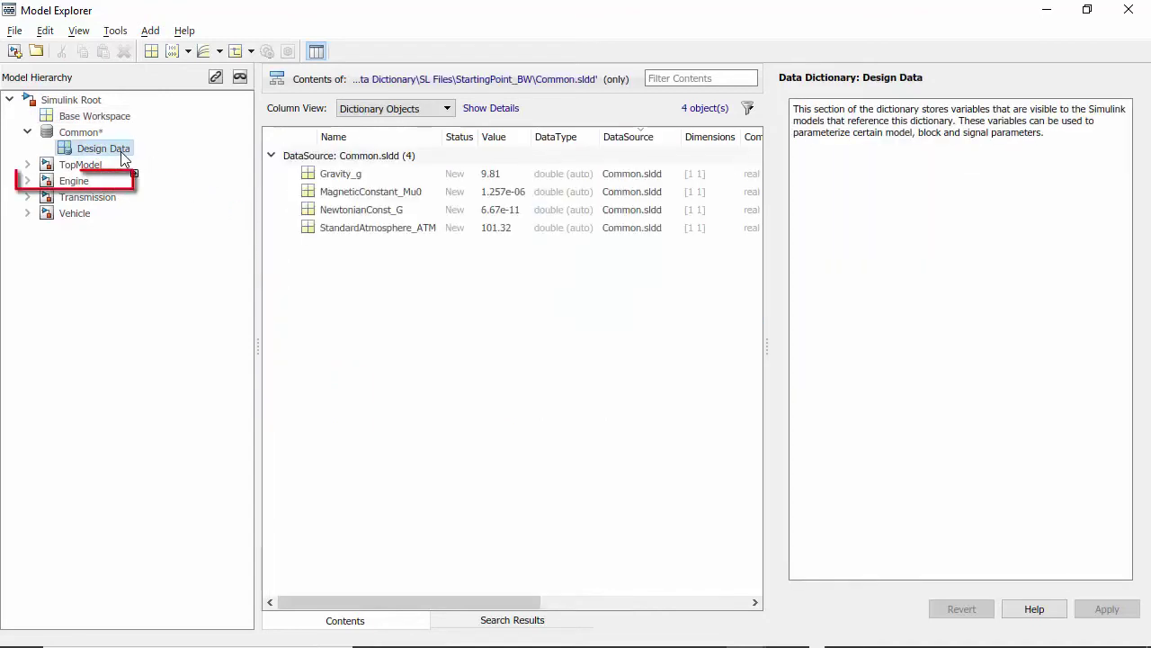
# Step: Create a new data dictionary named Engine.sldd for the Engine model
pyautogui.click(98, 182)
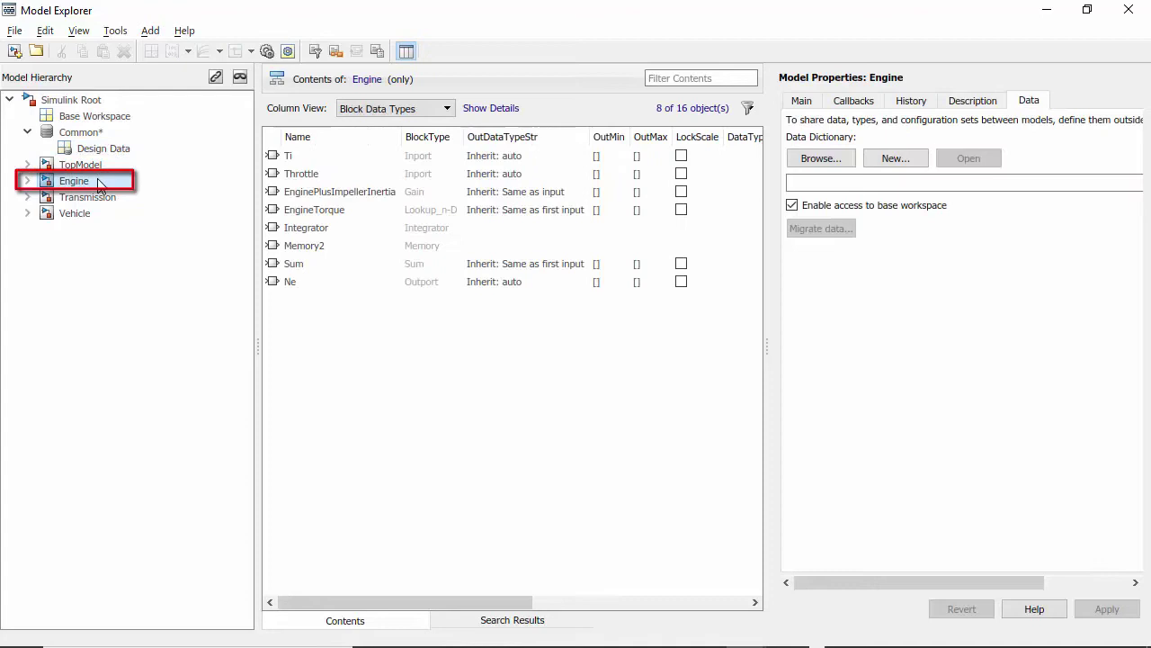
pyautogui.click(918, 164)
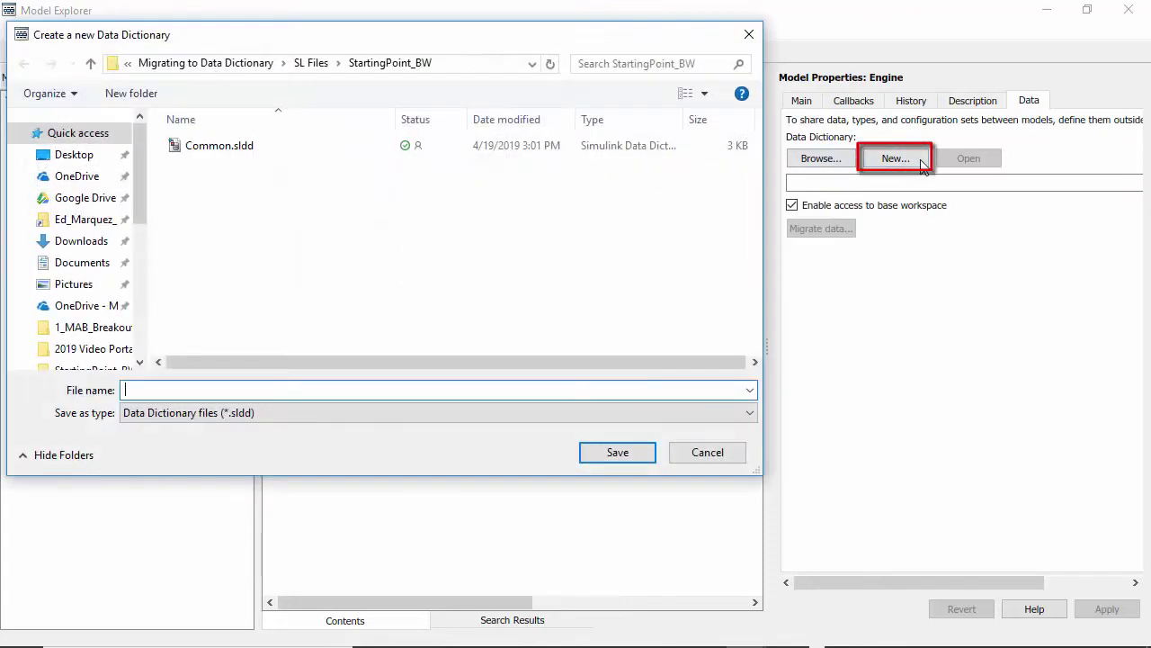
pyautogui.write('Engine')
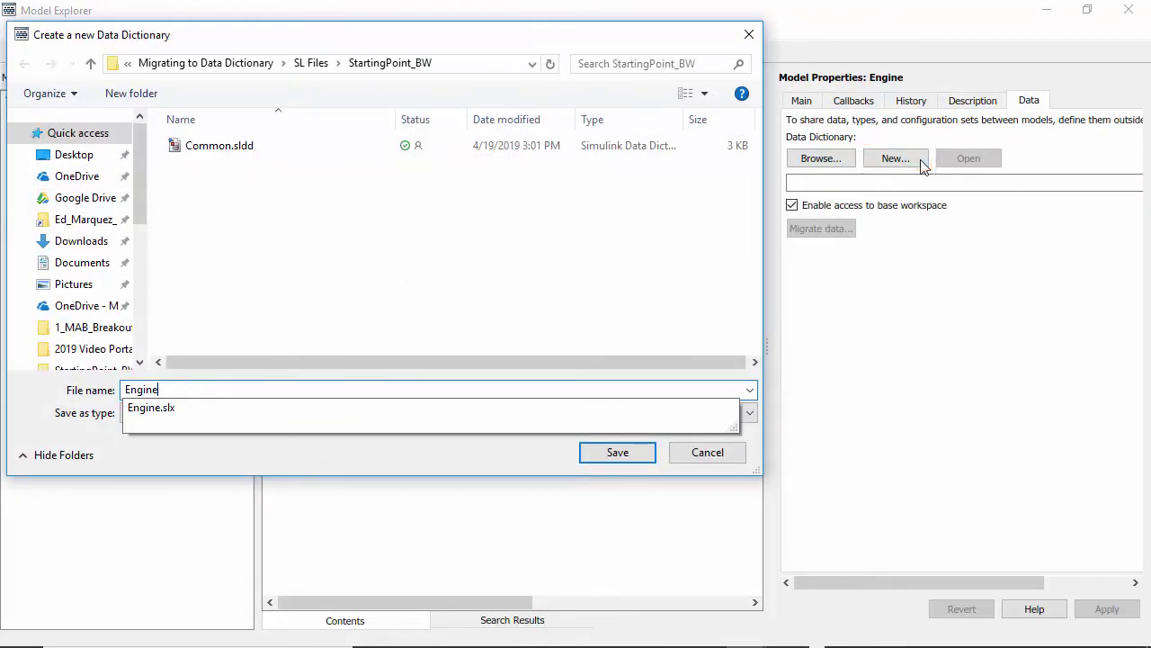
pyautogui.click(626, 454)
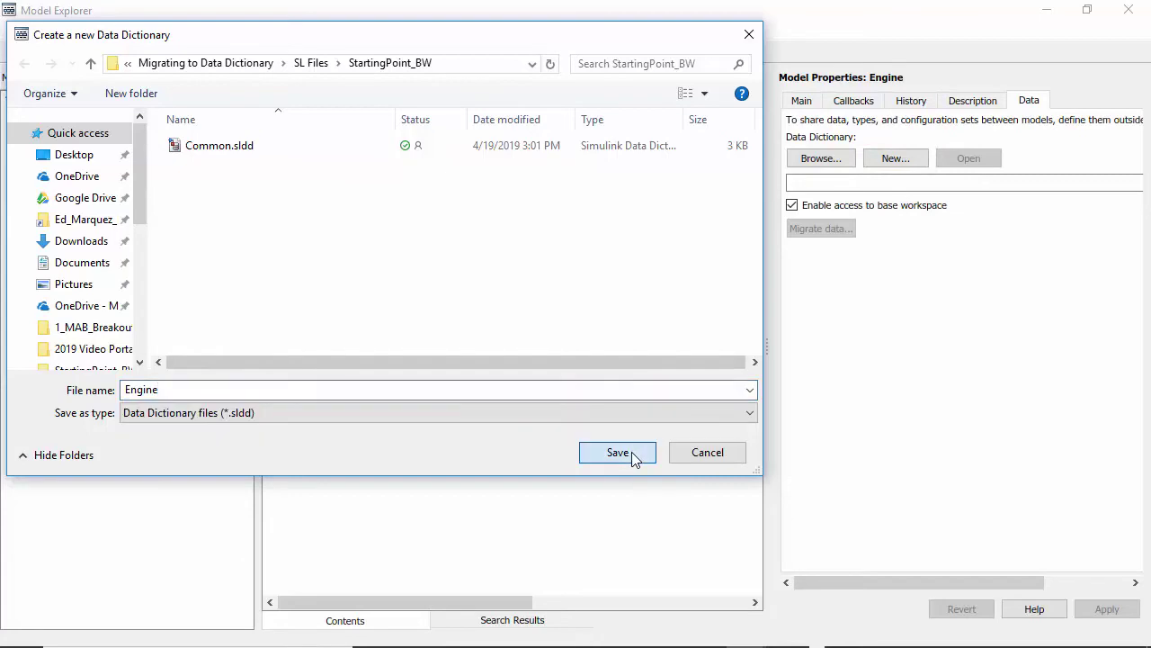
pyautogui.click(626, 455)
# Step: Add Common.sldd as a referenced dictionary of Engine.sldd and save the changes
pyautogui.click(1121, 283)
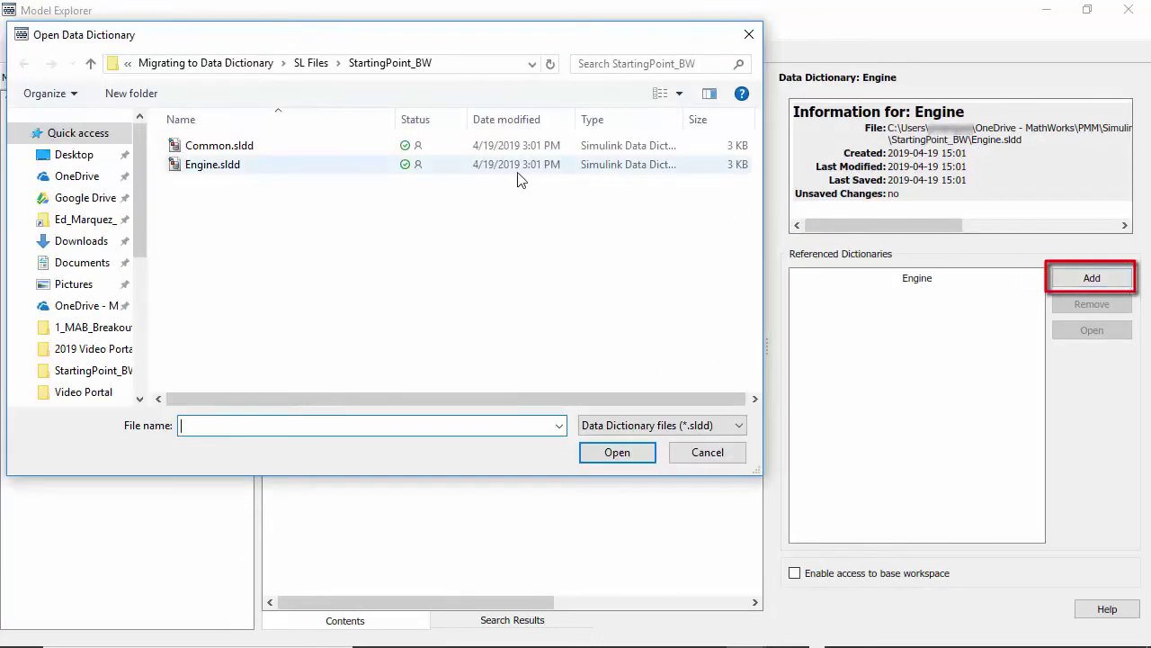
pyautogui.click(311, 147)
pyautogui.click(640, 453)
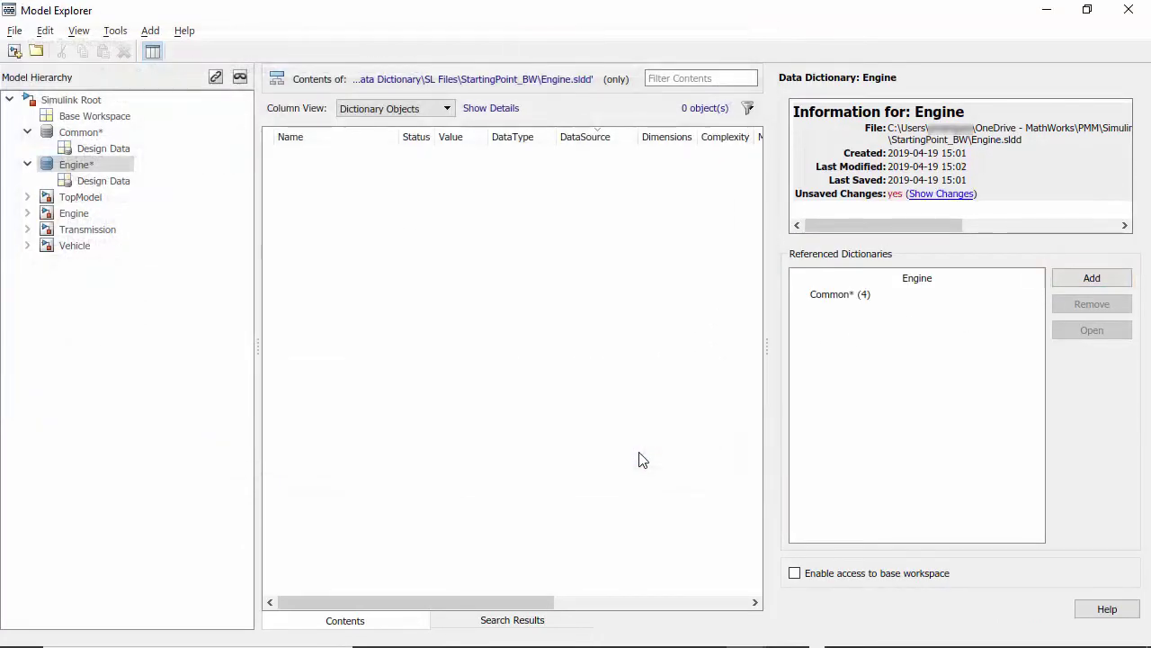
pyautogui.rightClick(124, 161)
# Step: Save the dictionary changes, migrate Engine's base-workspace variables into Engine.sldd, then close Model Explorer
pyautogui.click(233, 202)
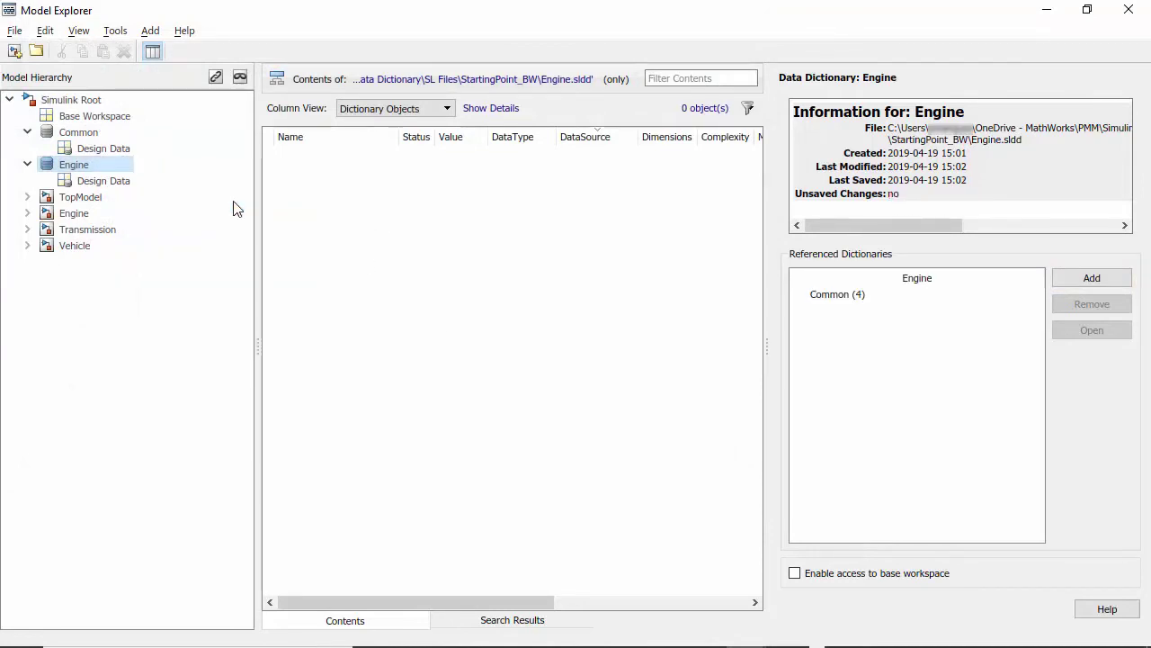
pyautogui.click(109, 213)
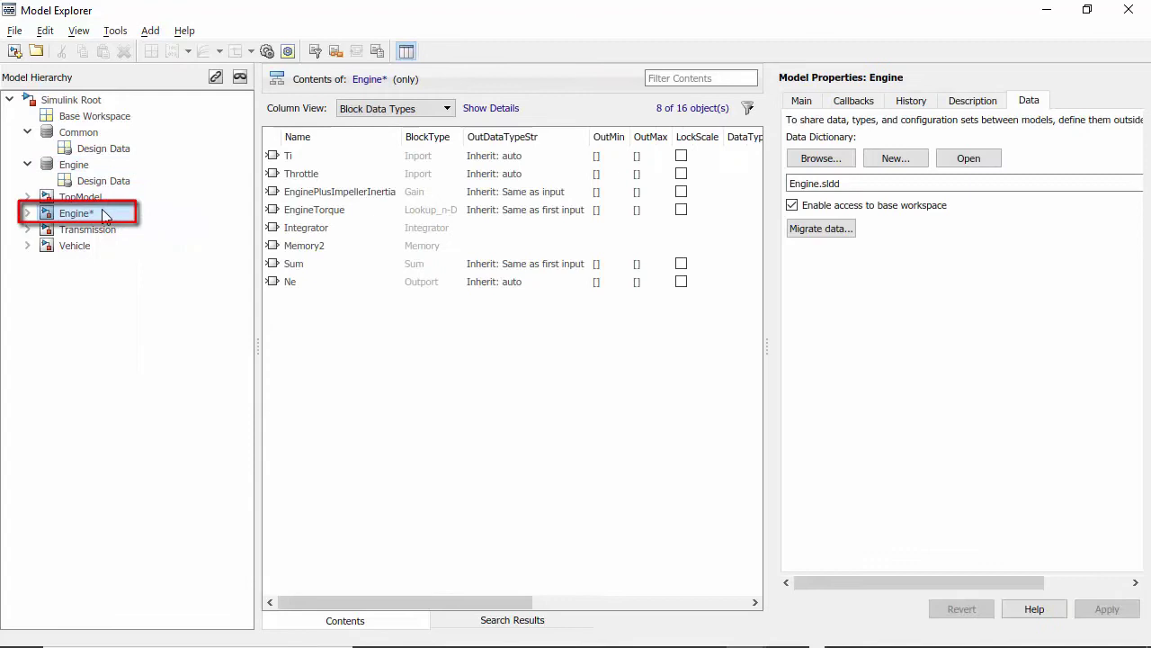
pyautogui.click(846, 230)
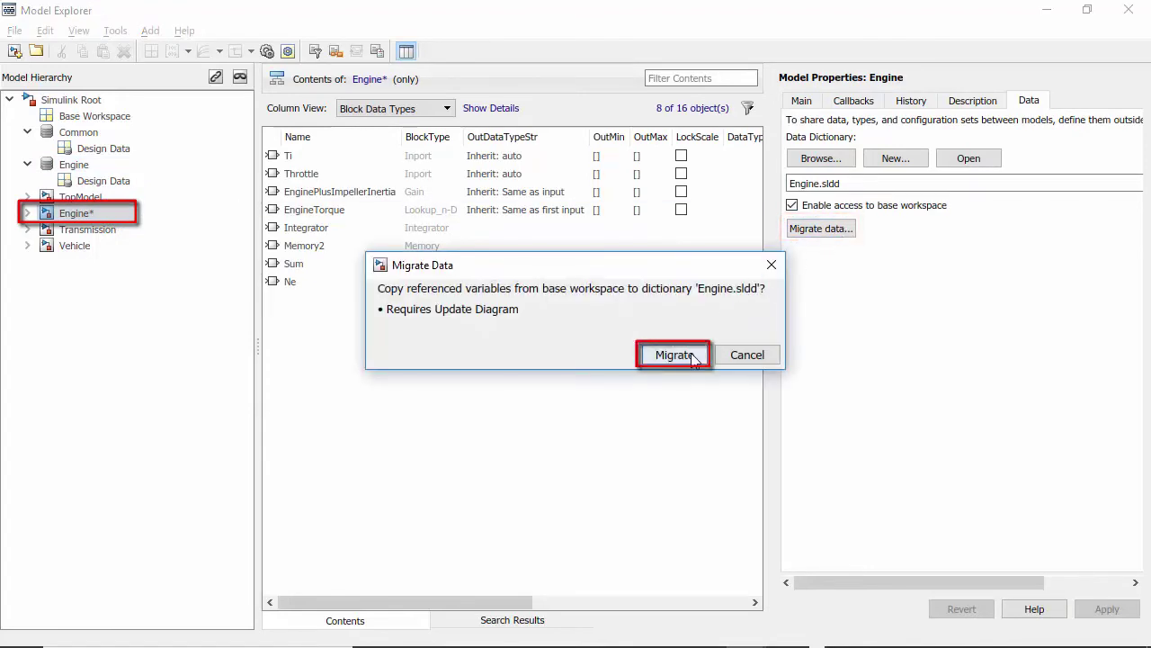
pyautogui.click(691, 356)
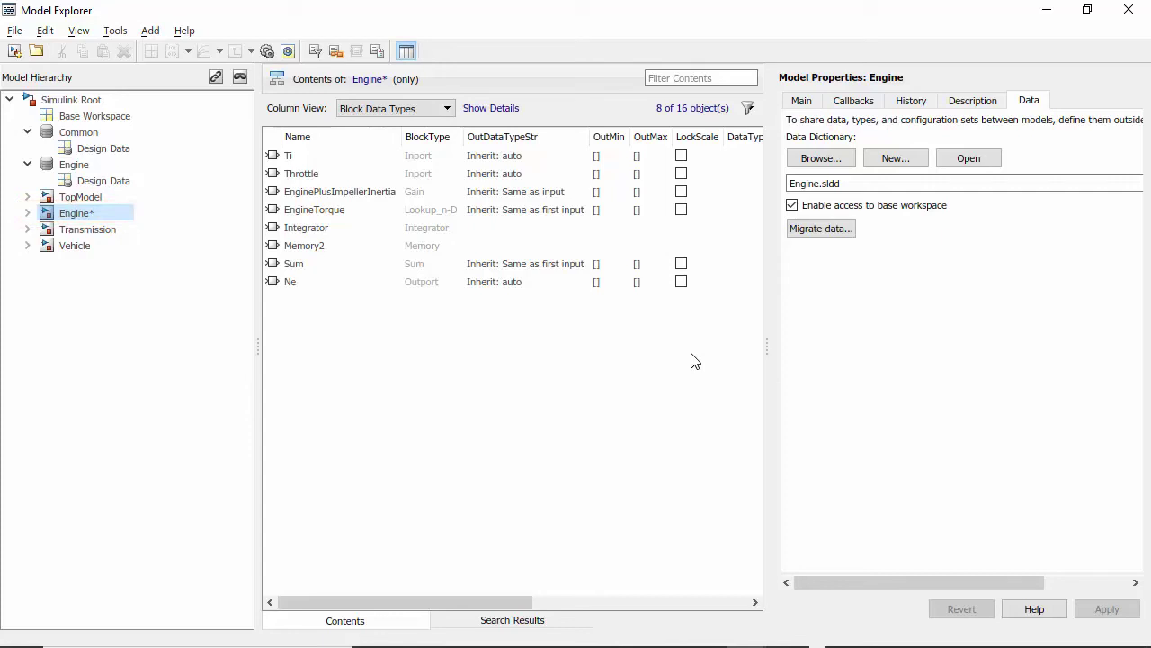
pyautogui.click(1046, 10)
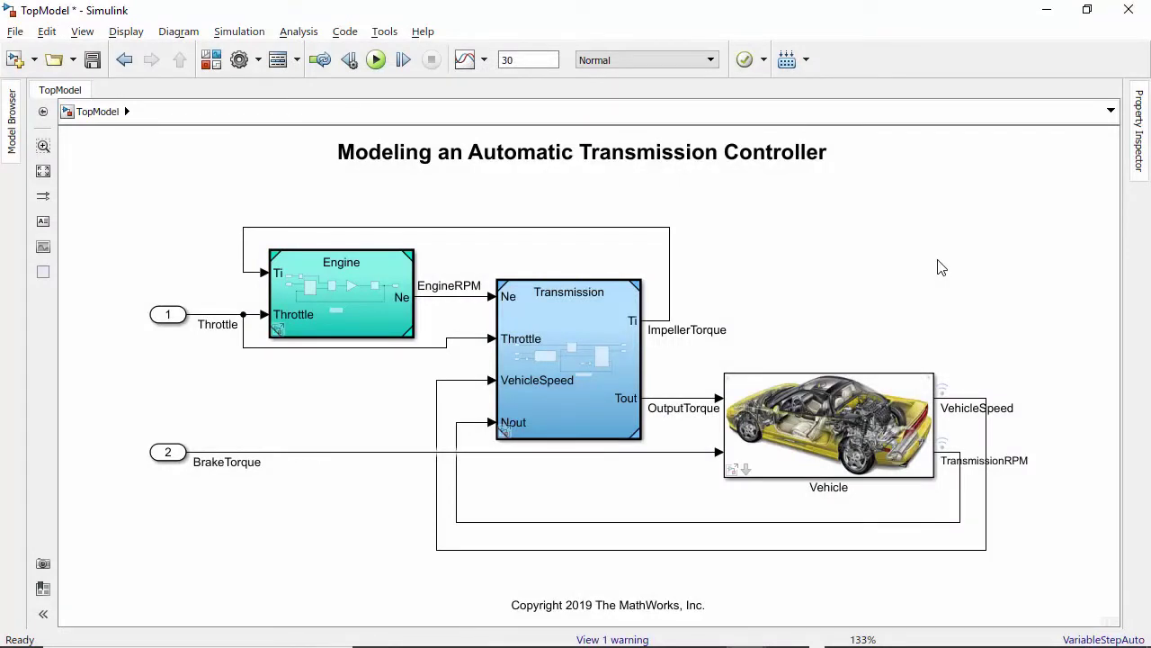
# Step: Clear 'load data.mat' from TopModel's PreLoadFcn callback, then apply and close the properties
pyautogui.rightClick(937, 267)
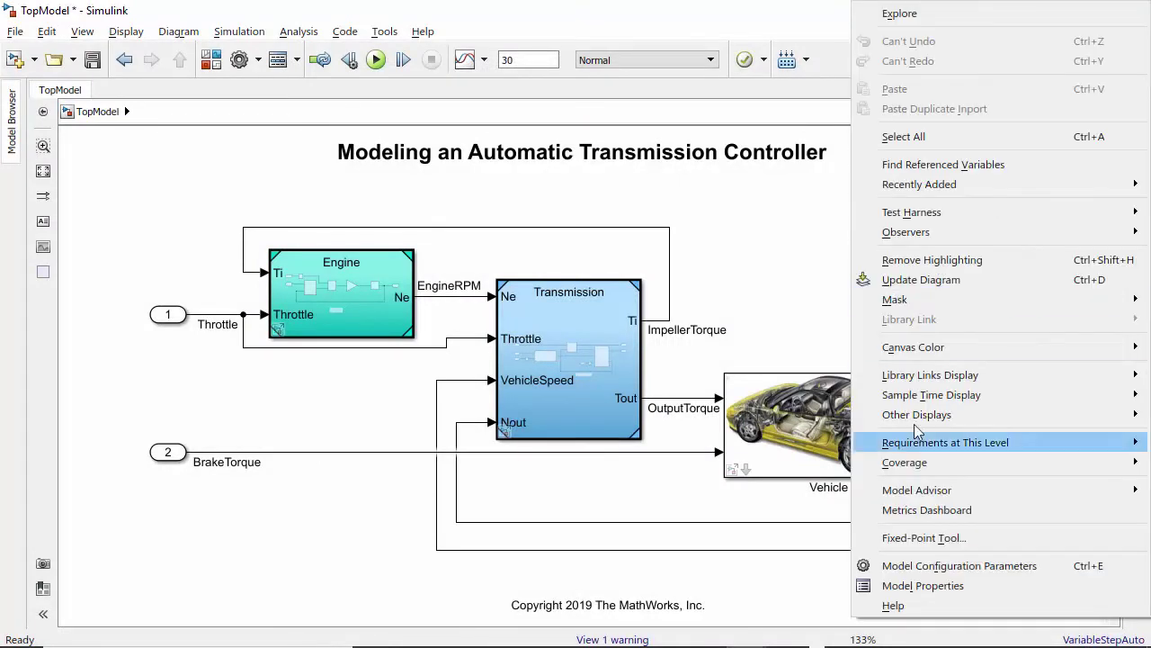
pyautogui.click(922, 586)
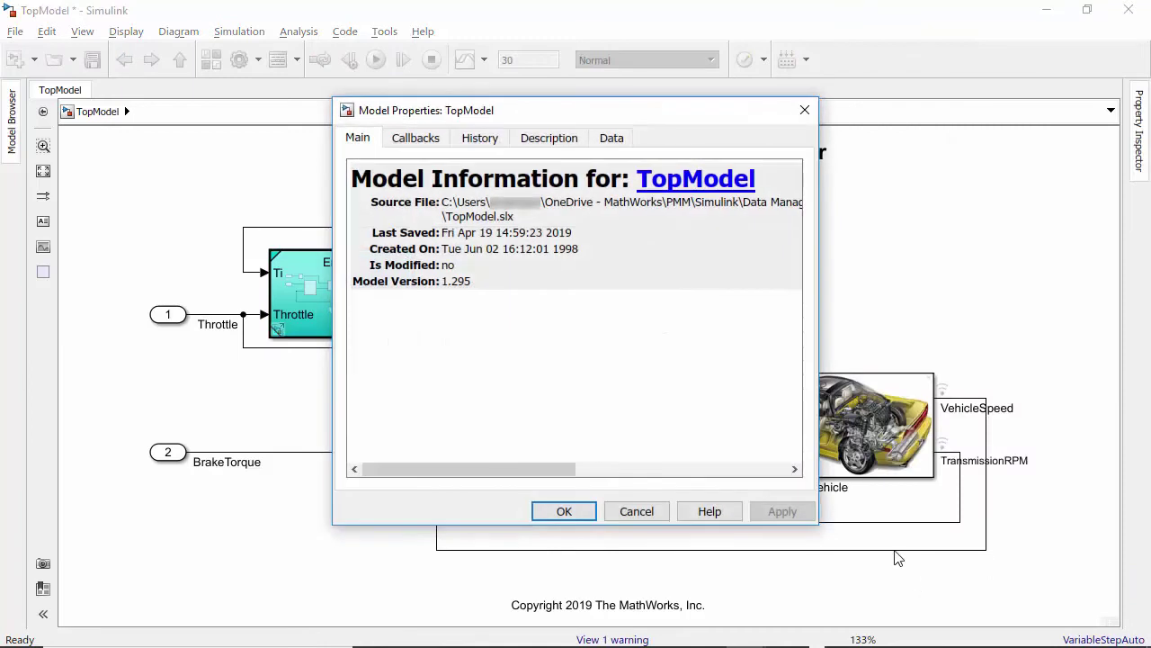
pyautogui.click(416, 137)
pyautogui.moveTo(586, 195); pyautogui.dragTo(505, 187)
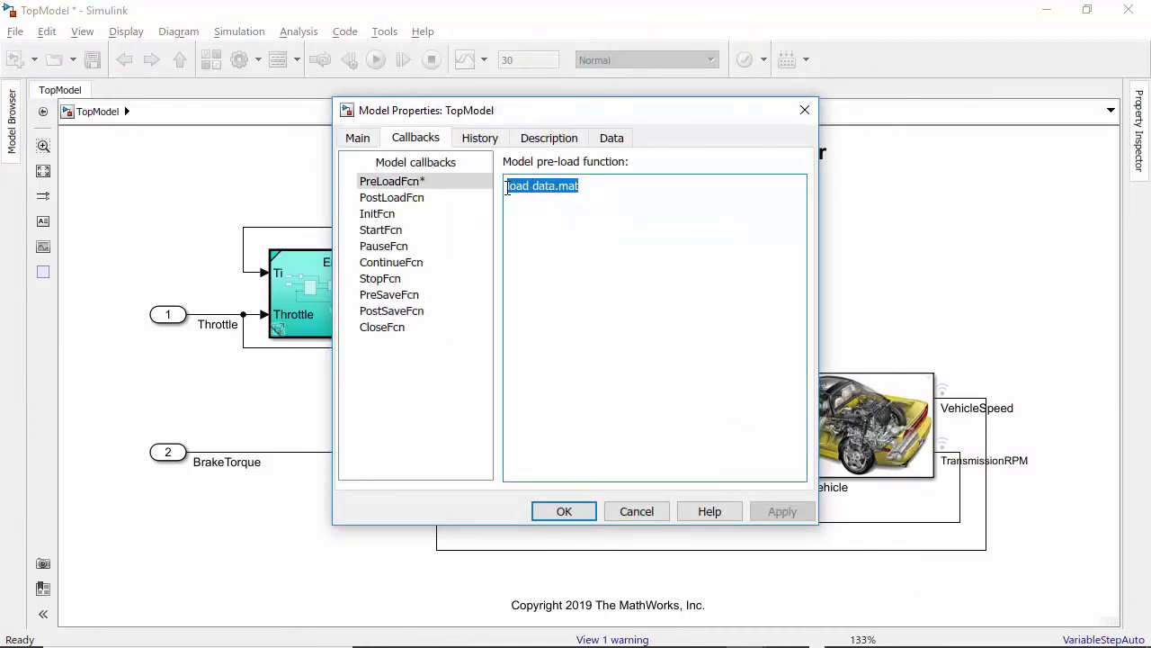
pyautogui.press('BackSpace')
pyautogui.click(794, 511)
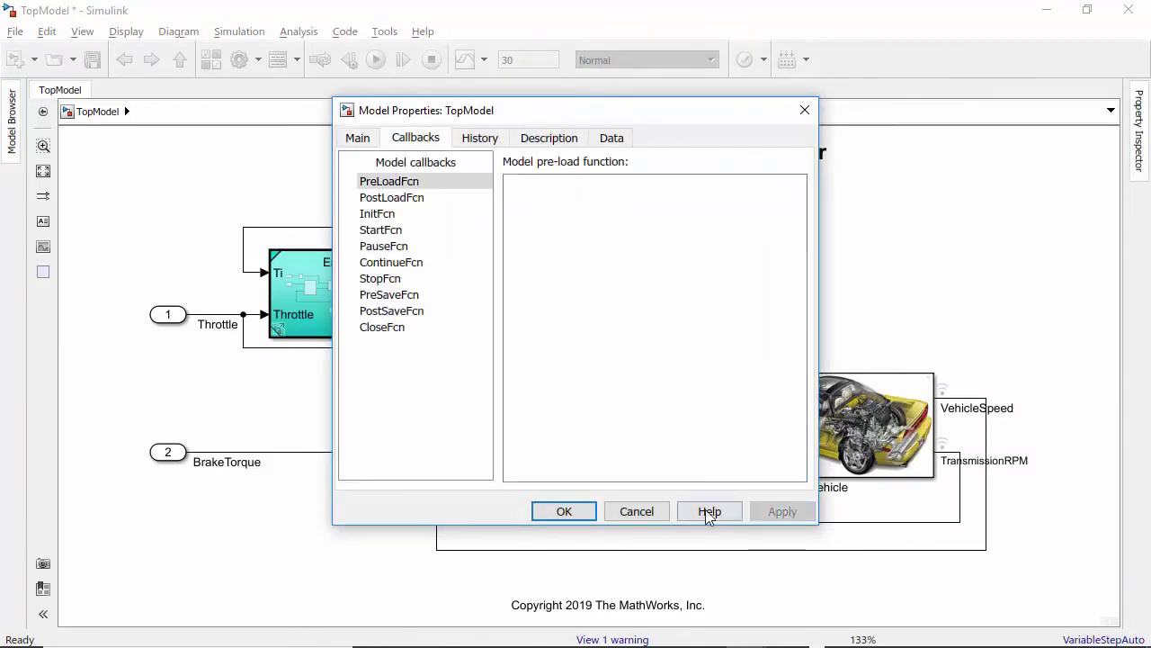
pyautogui.click(586, 511)
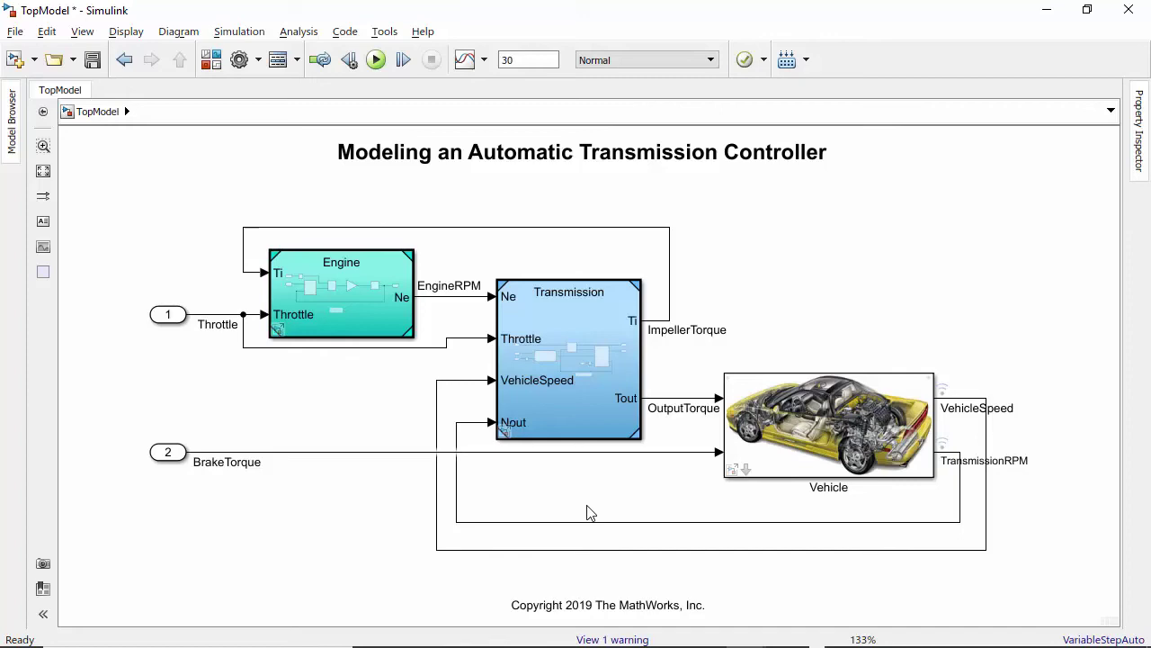
# Step: Open Model Explorer and browse from the Transmission model to the Vehicle model's contents
pyautogui.click(279, 59)
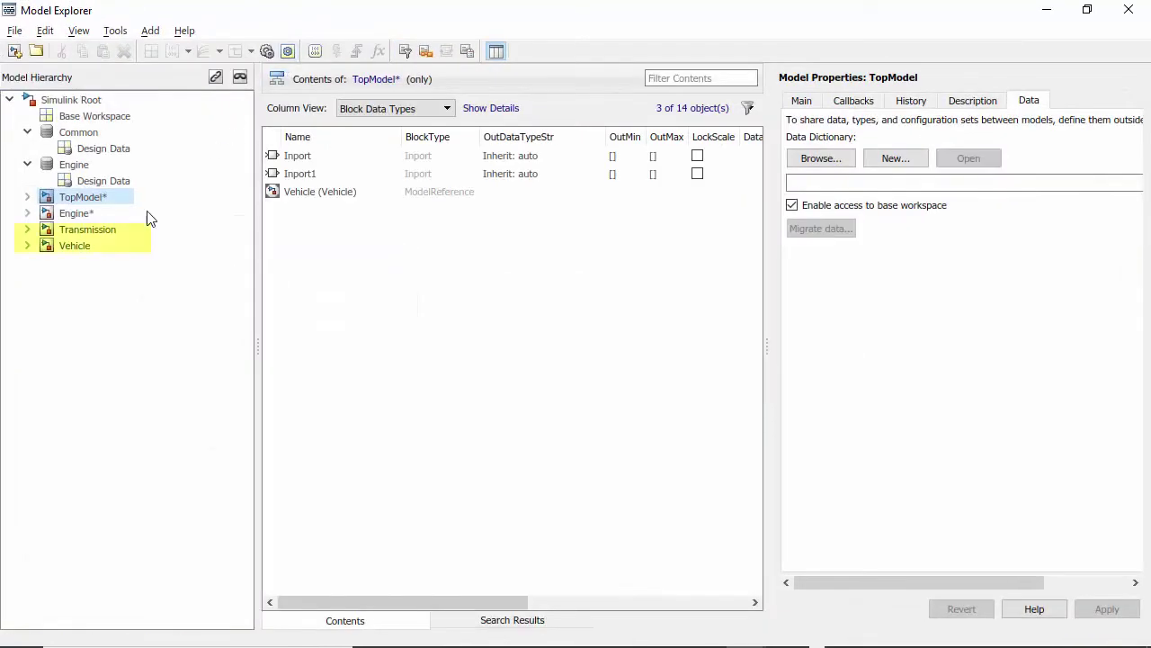
pyautogui.click(129, 231)
pyautogui.click(120, 251)
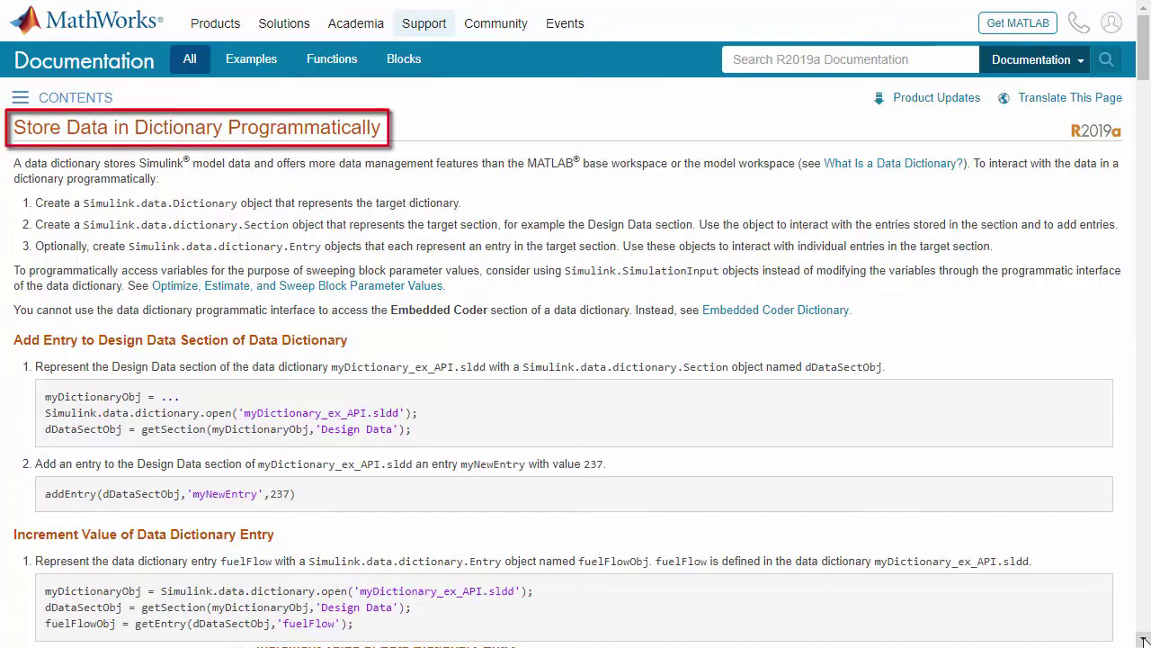
# Step: Scroll the documentation page down to the Data Dictionary Management methods table
pyautogui.scroll(-7, 1143, 639)
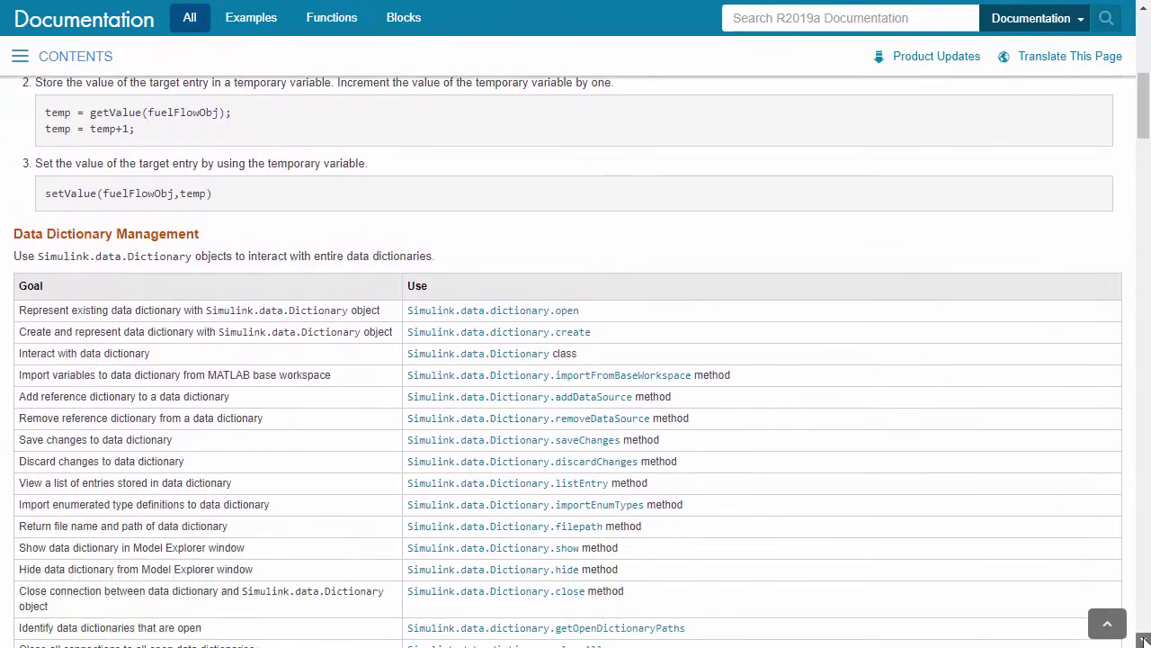